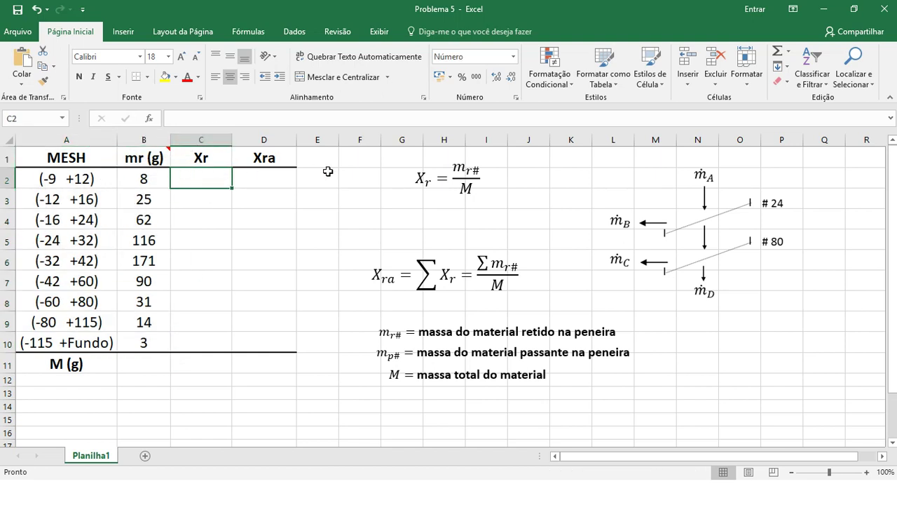
Step: Calculate the total mass M in B11 by summing the retained masses B2:B10 with the SOMA function
click(146, 175)
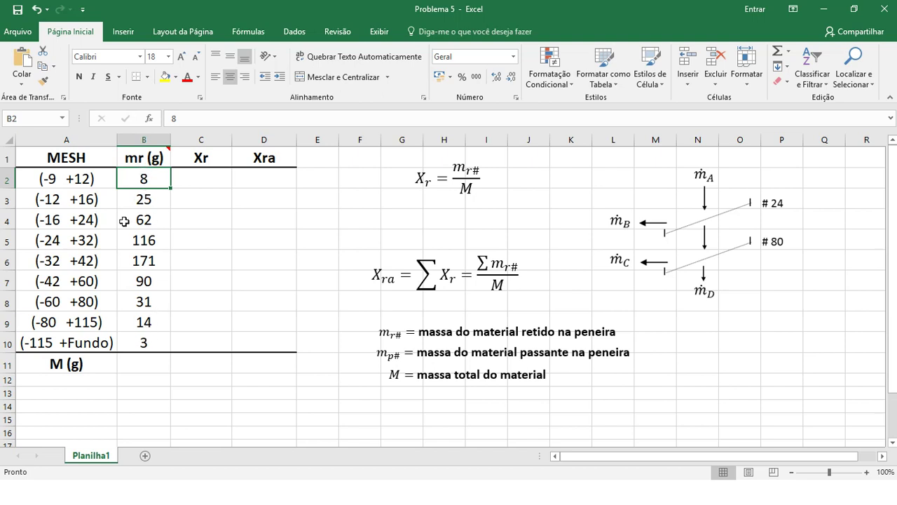
click(141, 363)
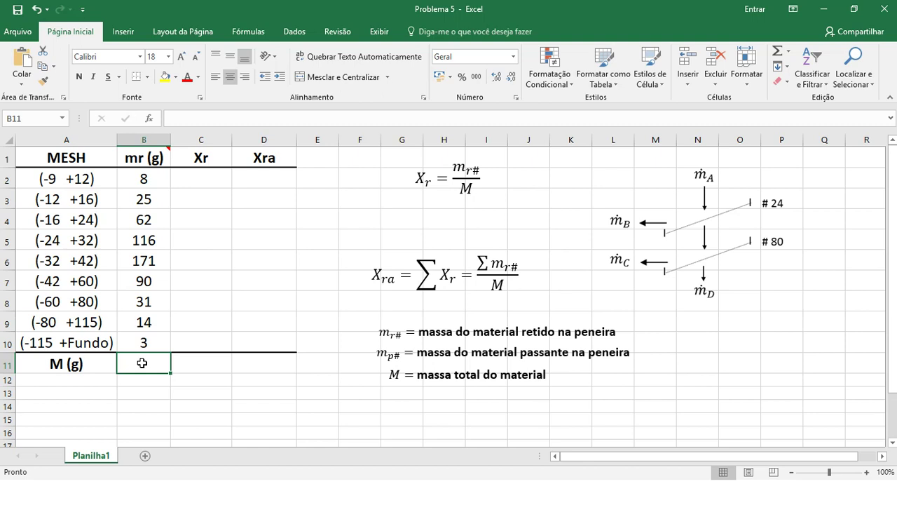
text(=soma()
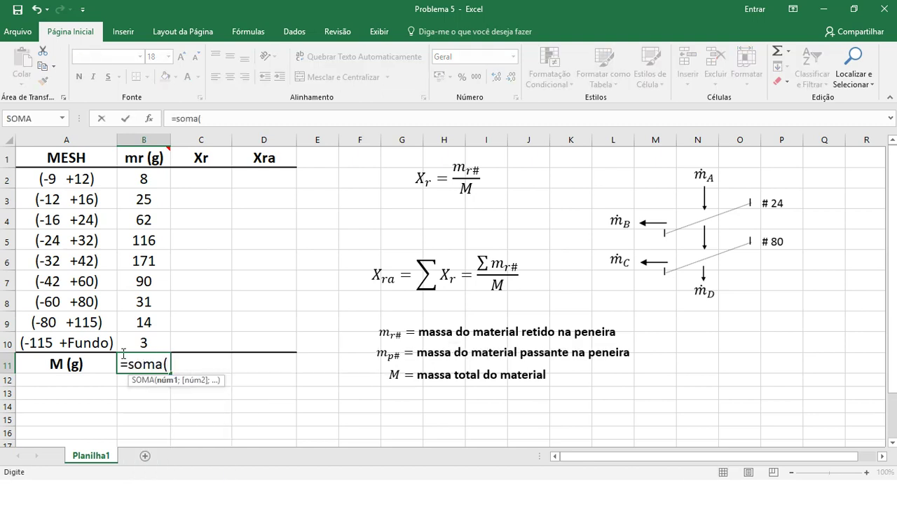
drag(143, 179, 144, 342)
text())
key(Return)
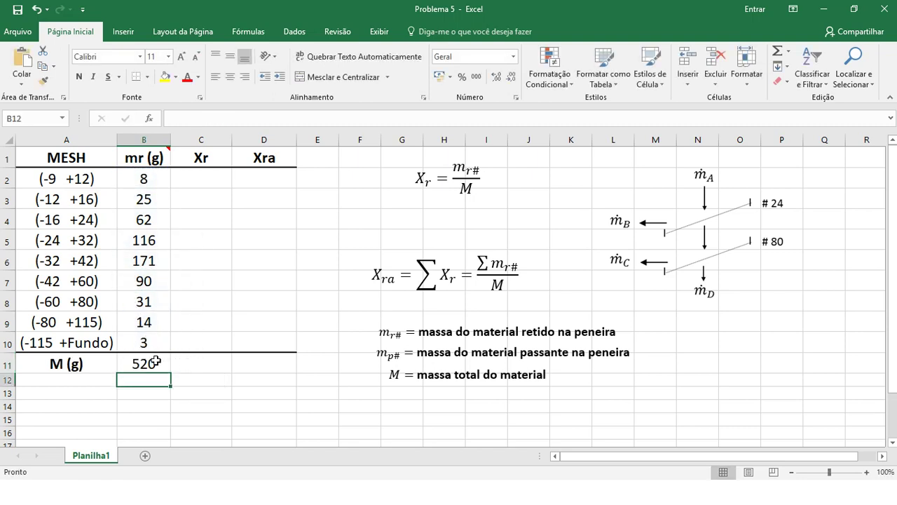
drag(209, 172, 278, 342)
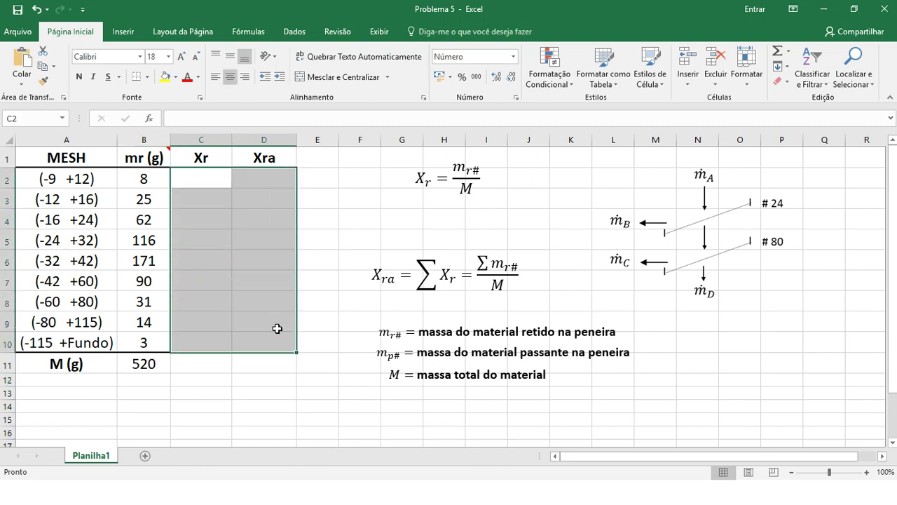
click(247, 384)
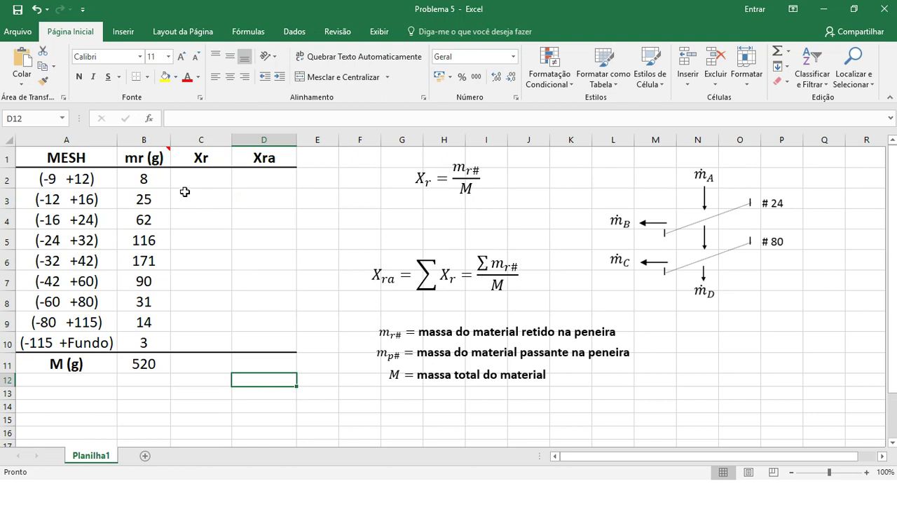
drag(143, 179, 148, 338)
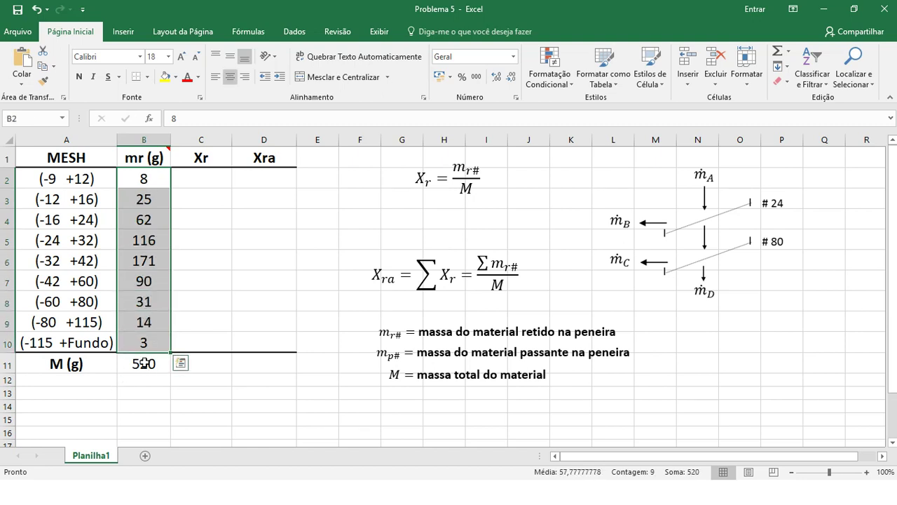
Step: Enter =B2/$B$11 in C2 for the retained fraction Xr and fill the formula down to C10
click(208, 178)
text(=)
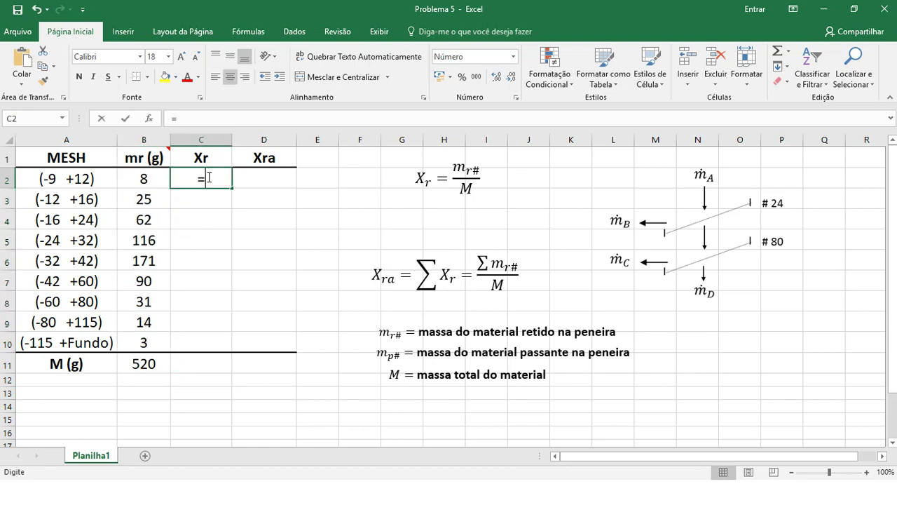
click(145, 178)
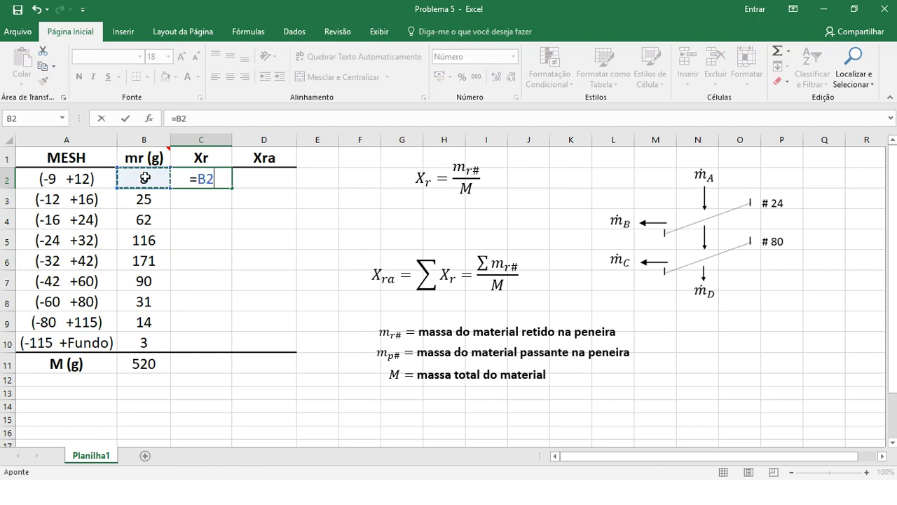
text(/)
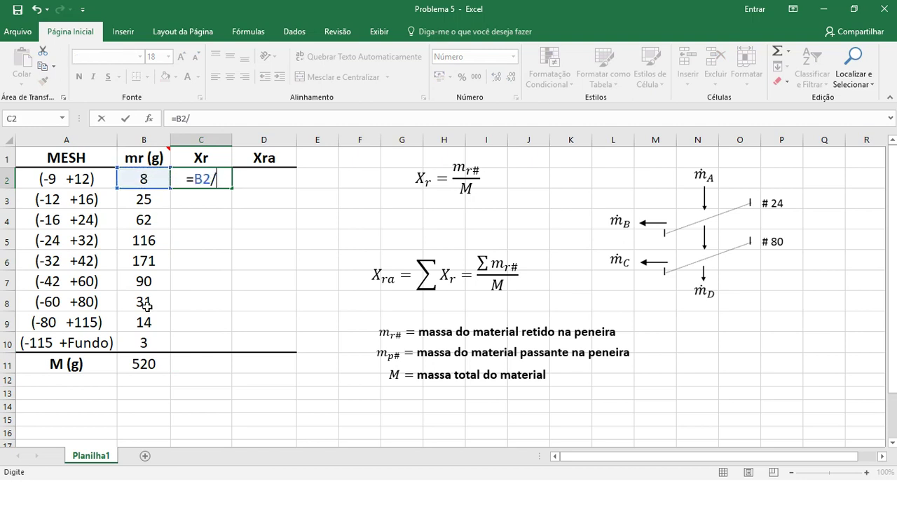
click(142, 368)
key(F2)
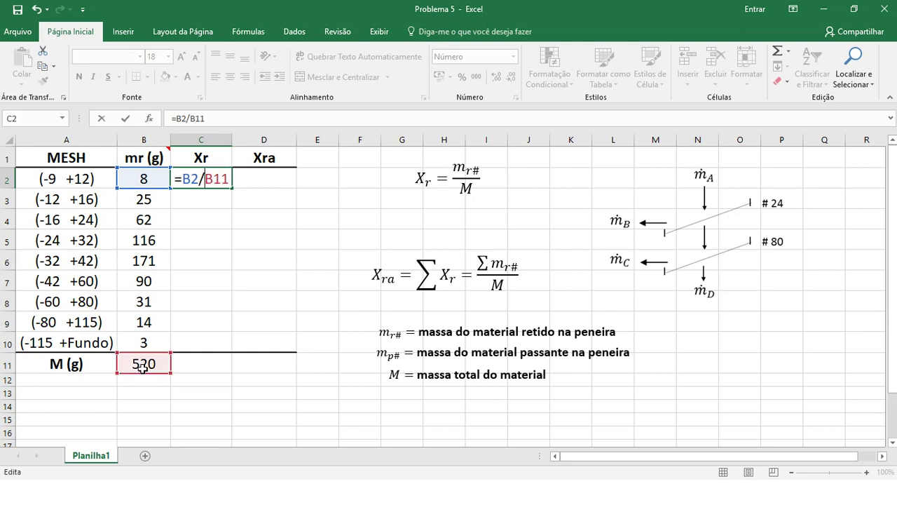
text($)
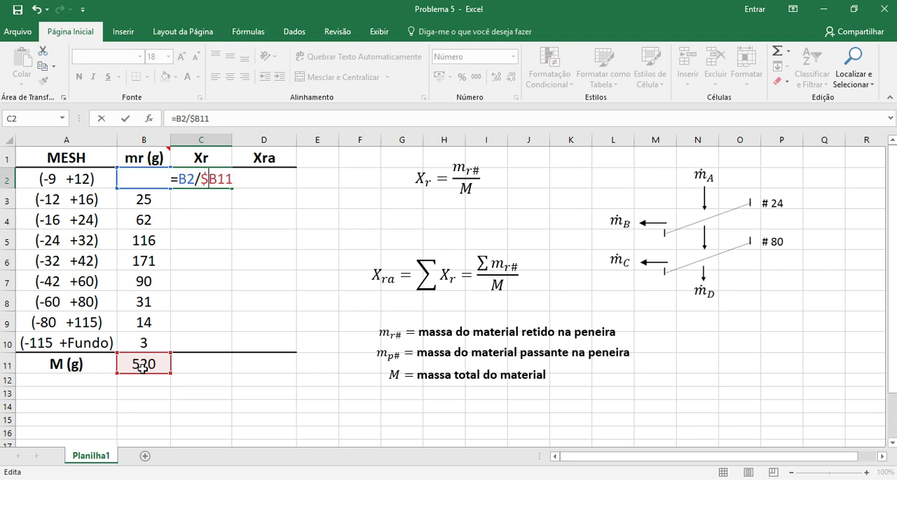
key(Right)
text($)
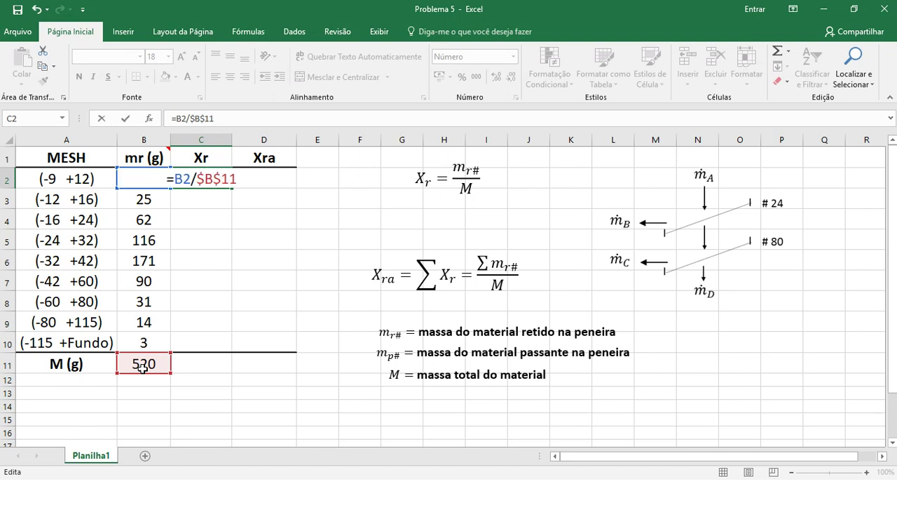
key(Return)
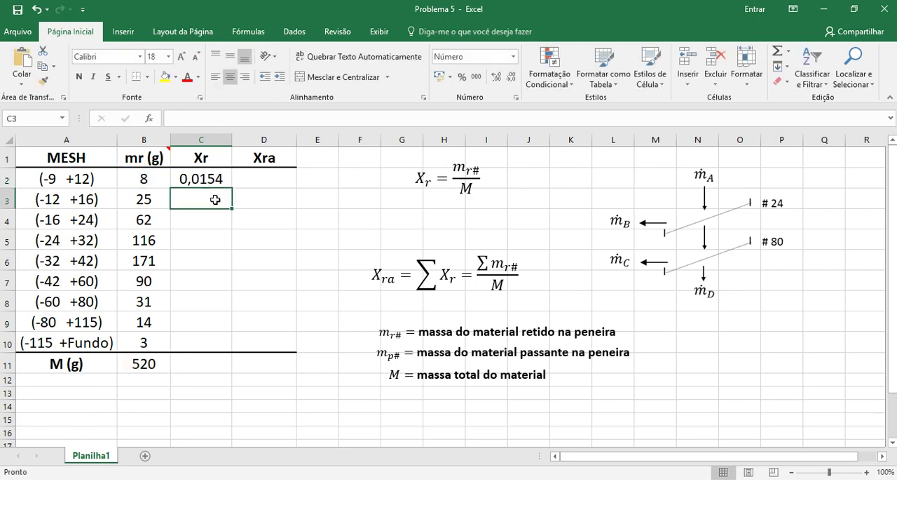
click(214, 180)
drag(231, 187, 230, 347)
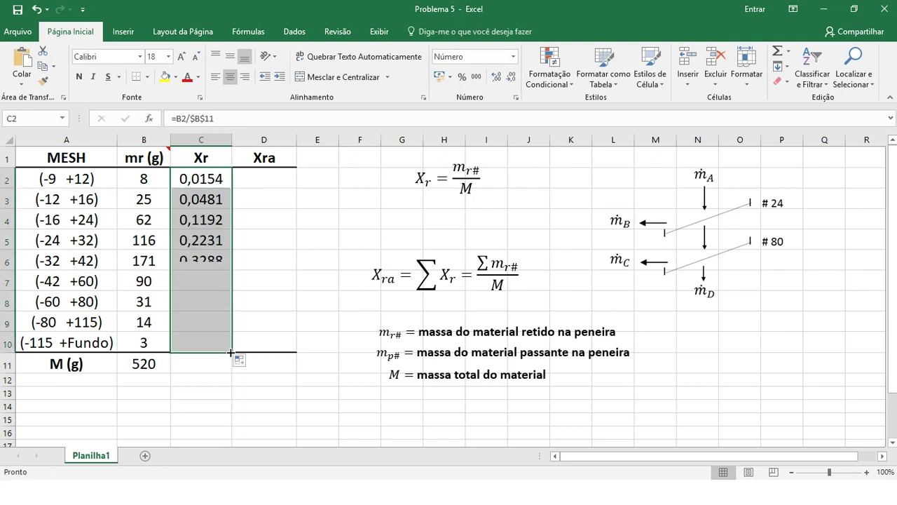
Step: Check the formulas in the Xr column cell by cell from C2 to C10
click(194, 181)
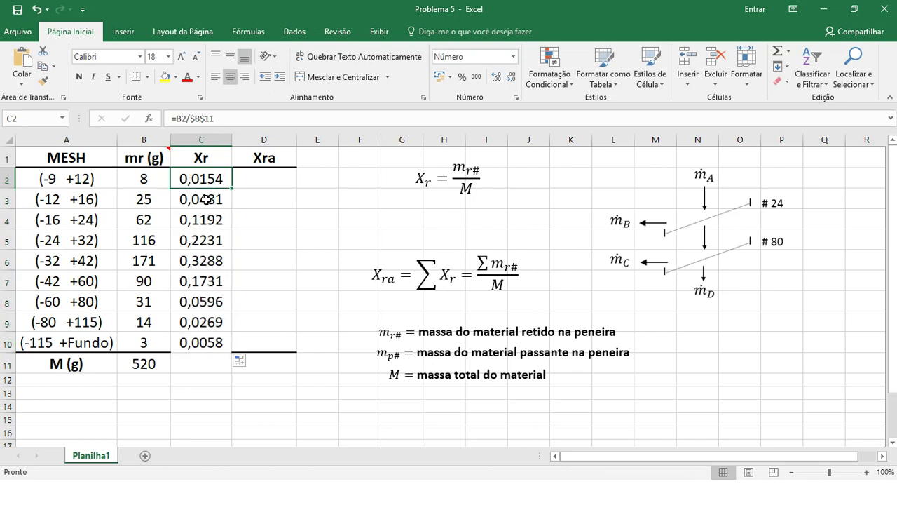
click(206, 200)
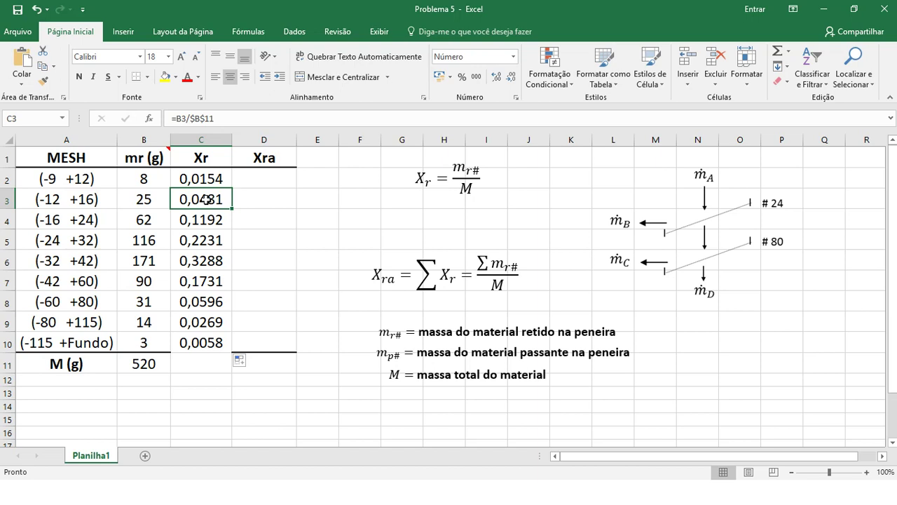
key(Down)
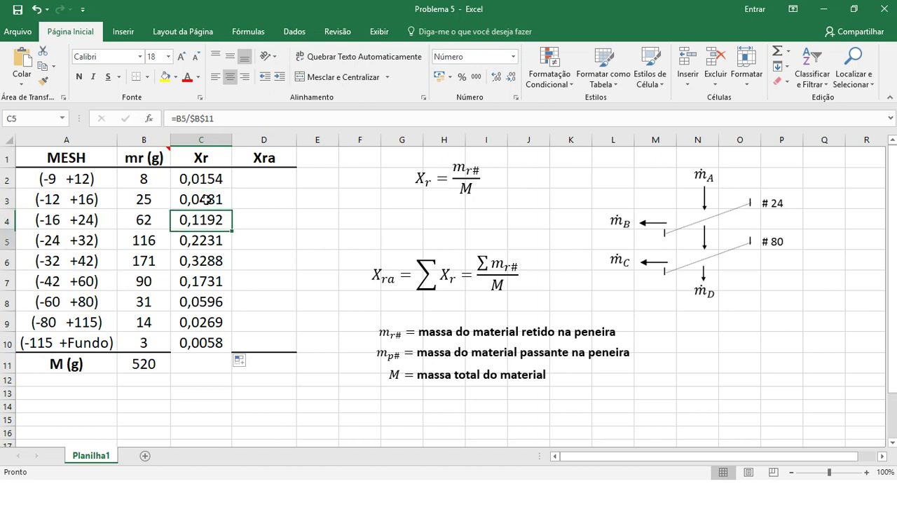
key(Down)
key(Down)
key(Down)
key(Down)
key(Down)
key(Down)
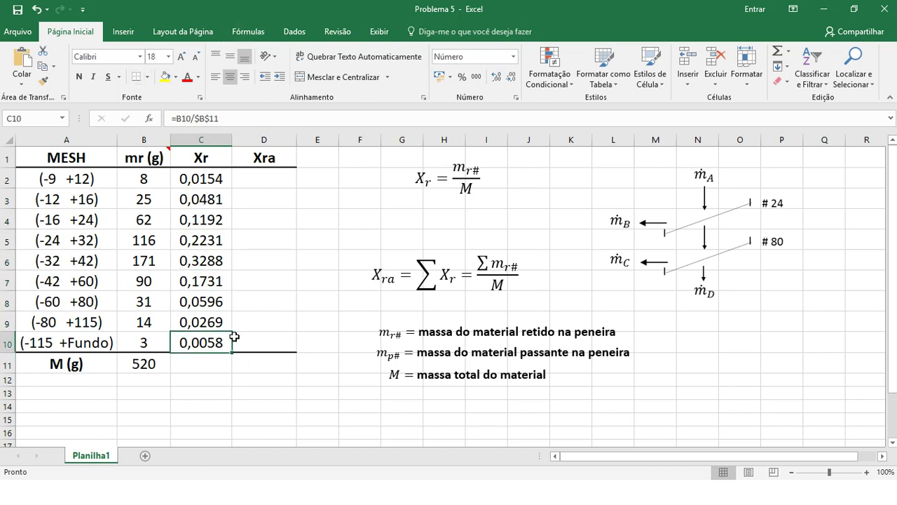
click(260, 382)
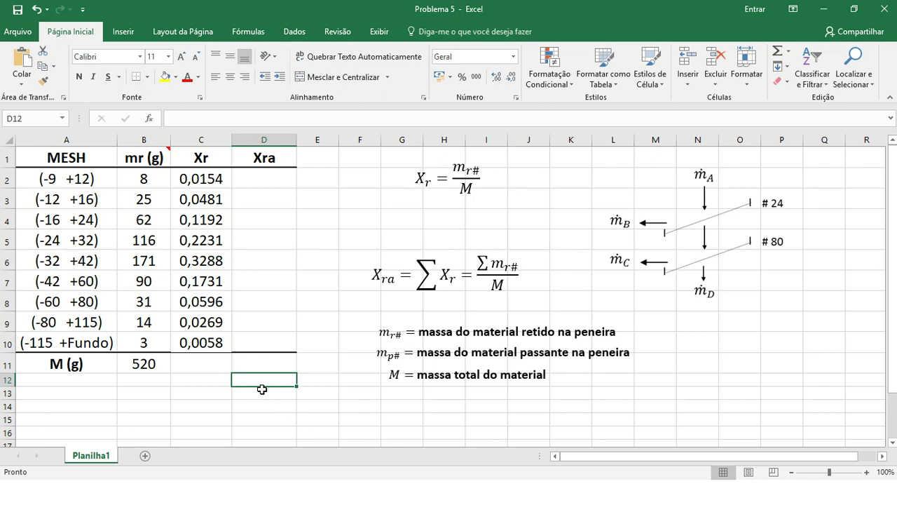
Step: Start the accumulated fraction Xra in D2 with the formula =C2
click(262, 179)
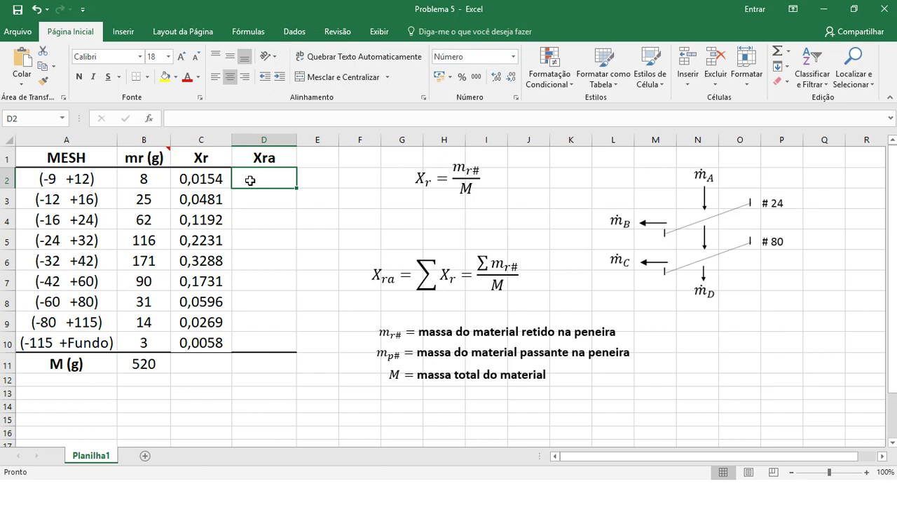
text(=)
click(192, 179)
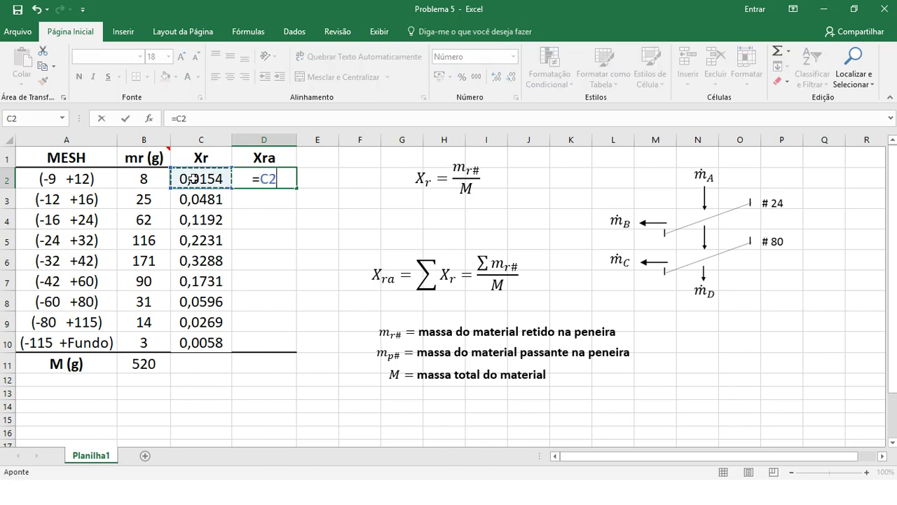
key(Return)
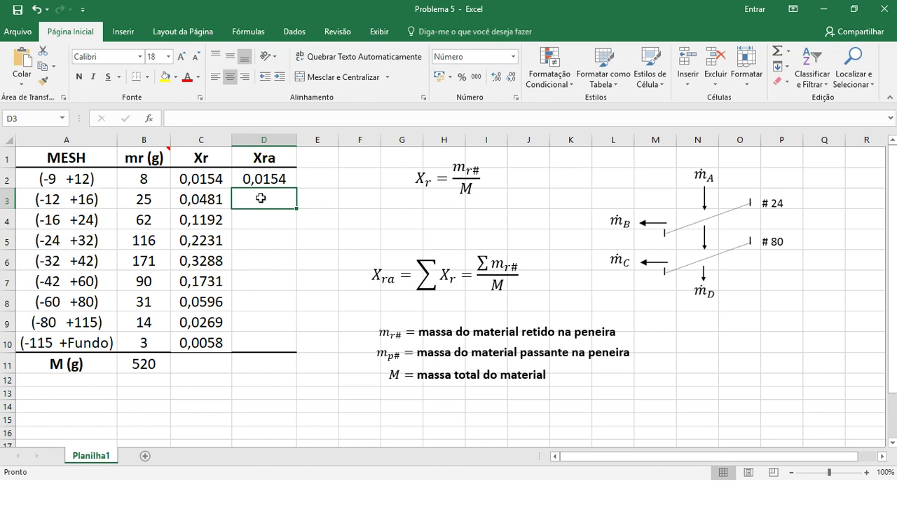
Step: Enter =D2+C3 in D3 as the accumulated fraction for the (-12 +16) mesh row
text(=)
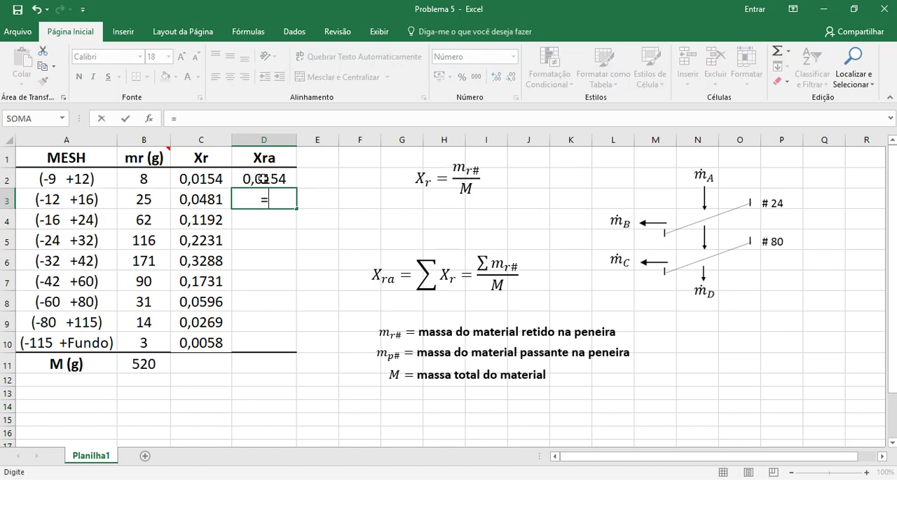
click(262, 179)
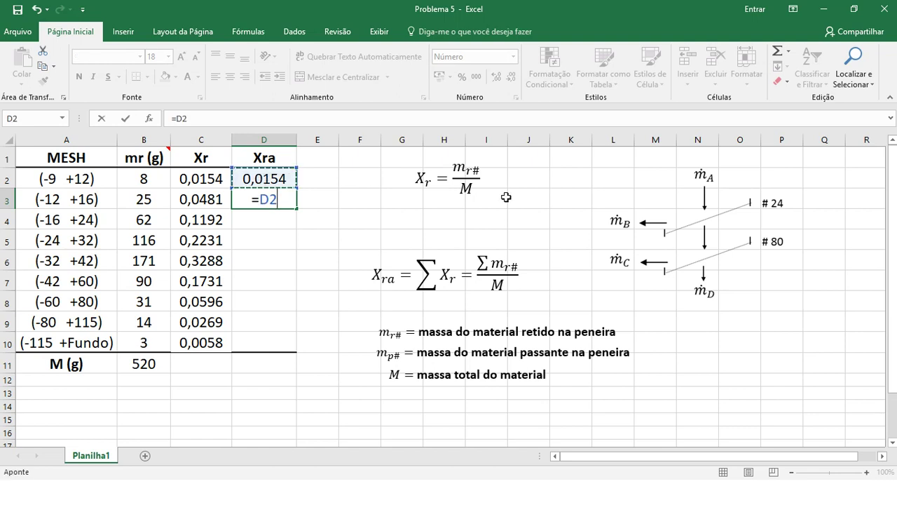
text(+)
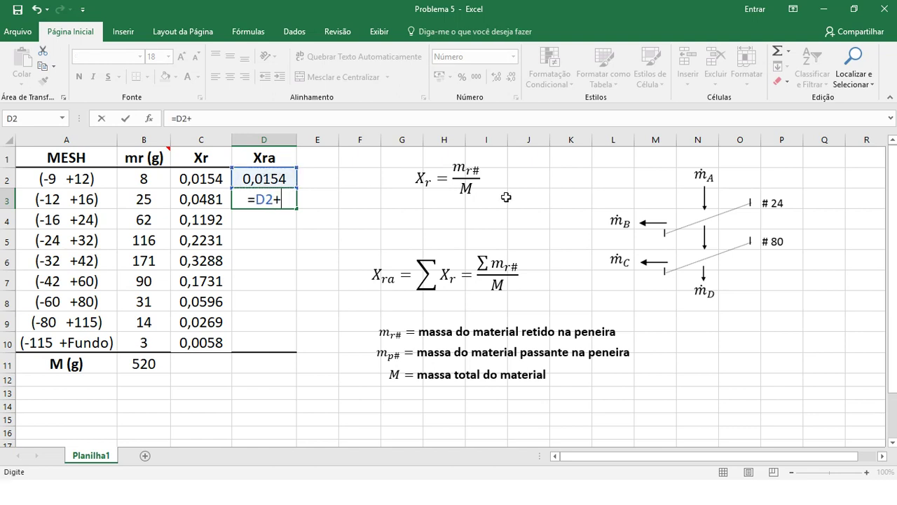
click(192, 200)
key(Return)
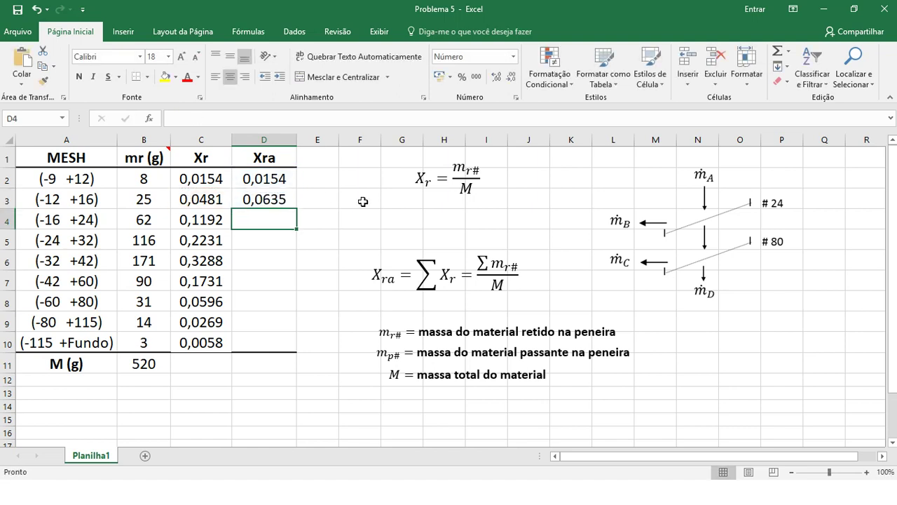
Step: Enter =D3+C4 in D4 as the accumulated fraction for the (-16 +24) mesh row
text(=)
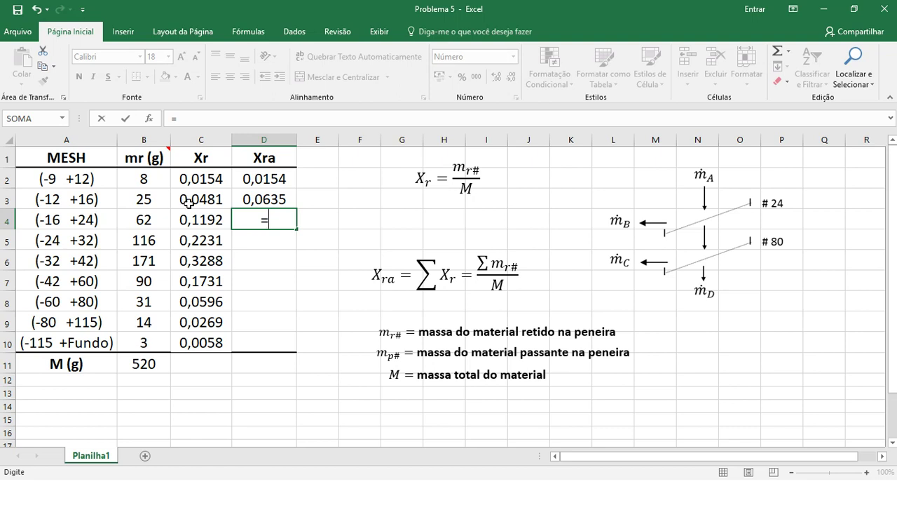
click(272, 200)
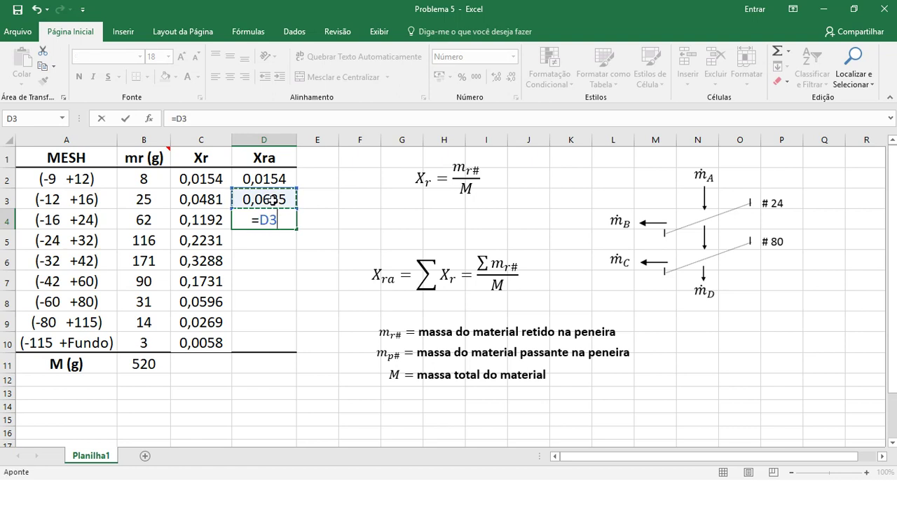
text(+)
click(202, 222)
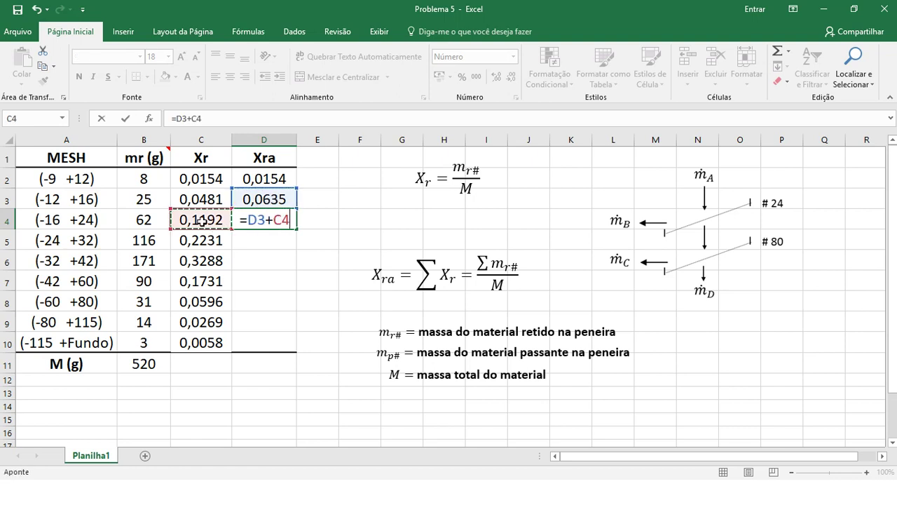
key(Return)
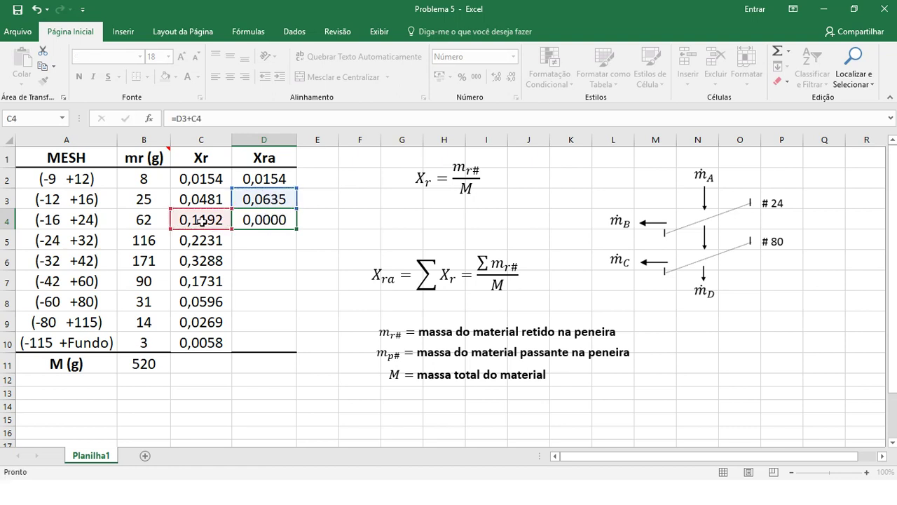
Step: Enter =D4+C5 in D5 as the accumulated fraction for the (-24 +32) mesh row
text(=)
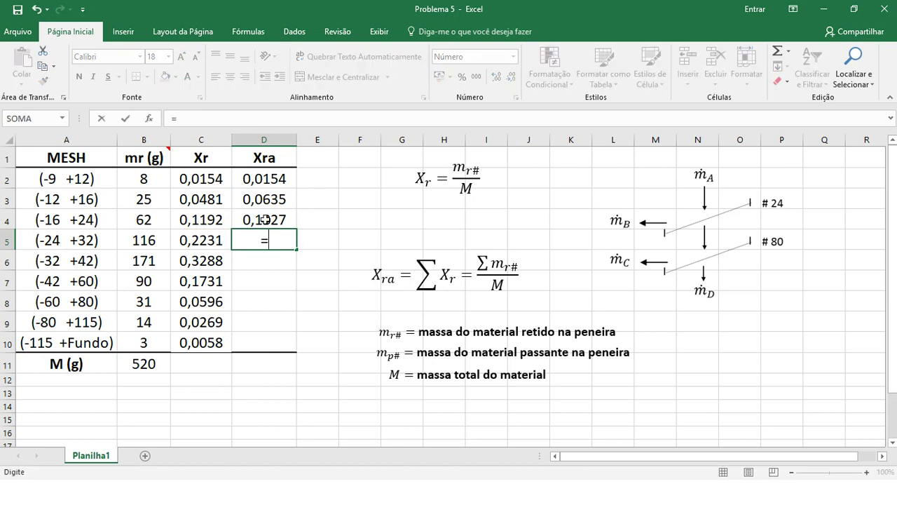
click(265, 219)
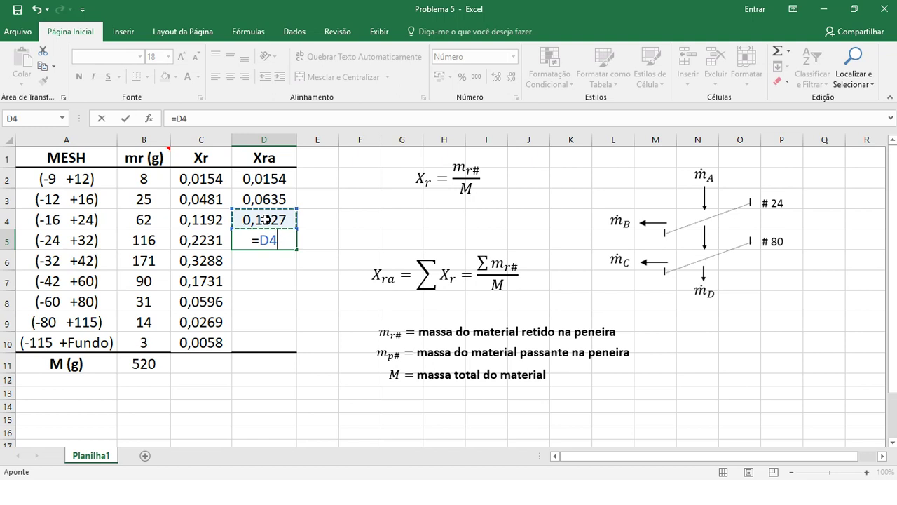
text(+)
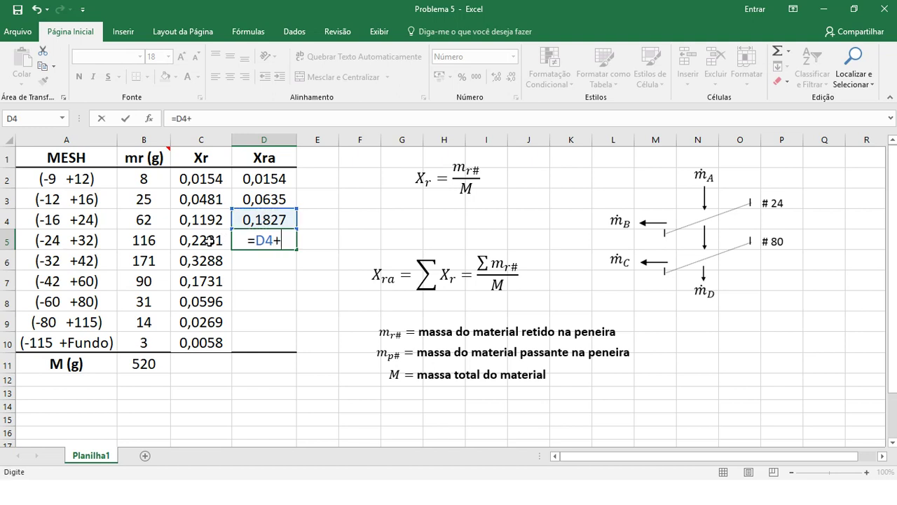
click(209, 240)
key(Return)
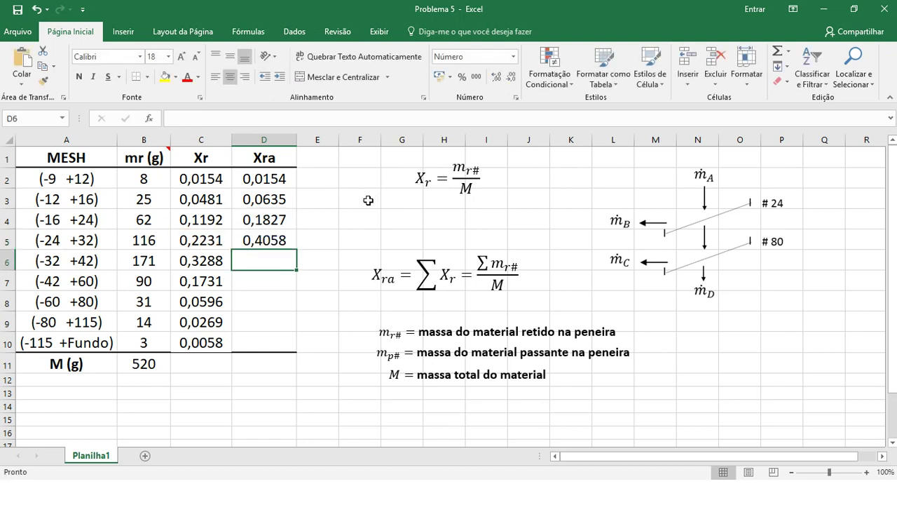
Step: Fill the accumulated fraction formula from D5 down through D10, up to the (-115 +Fundo) mesh row
click(275, 240)
drag(297, 250, 281, 328)
click(259, 322)
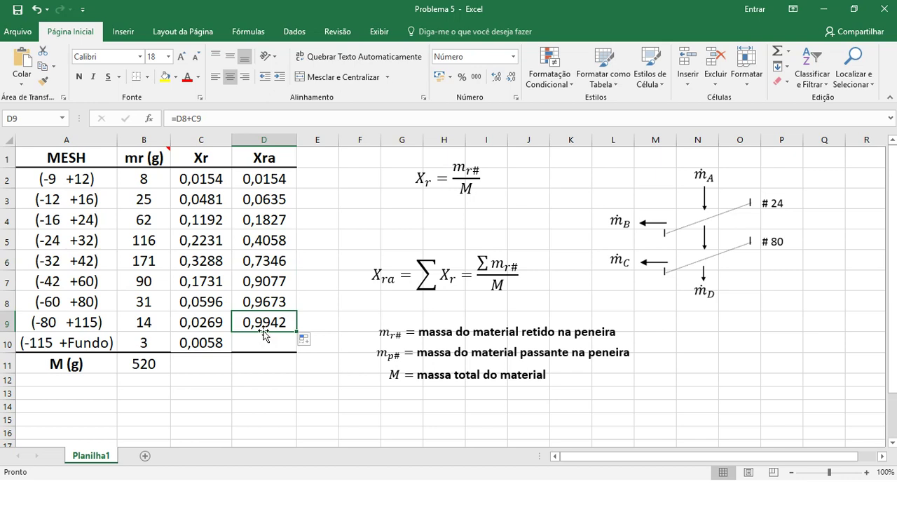
drag(297, 331, 294, 345)
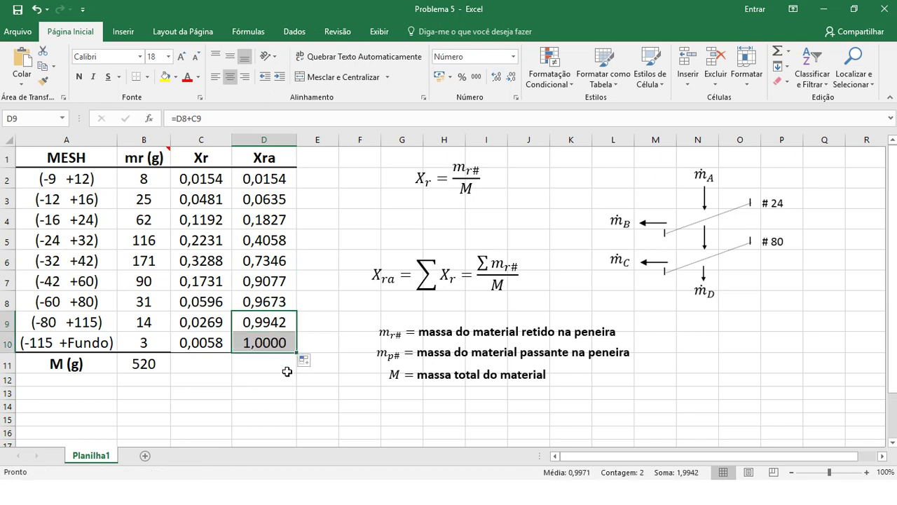
click(260, 369)
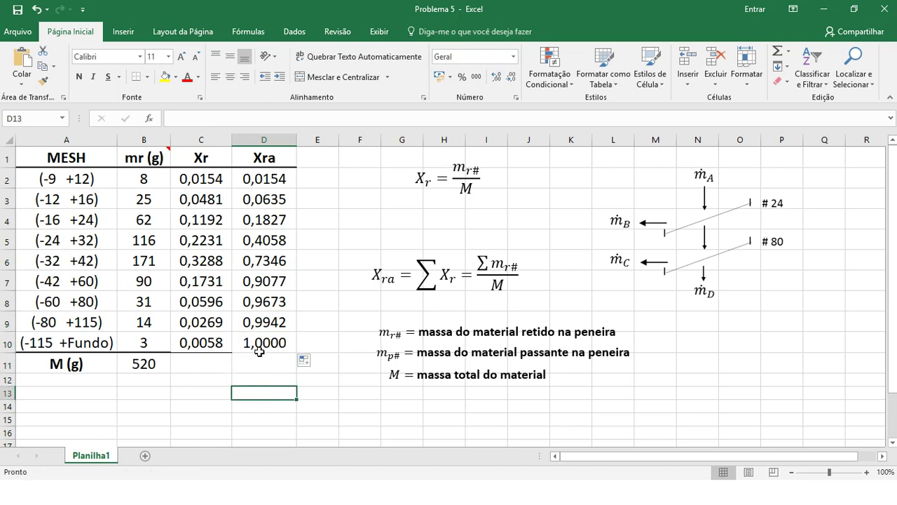
Step: Check the accumulated fraction formula in D10, and highlight the whole Xra column from D1 to D10
click(257, 347)
click(138, 83)
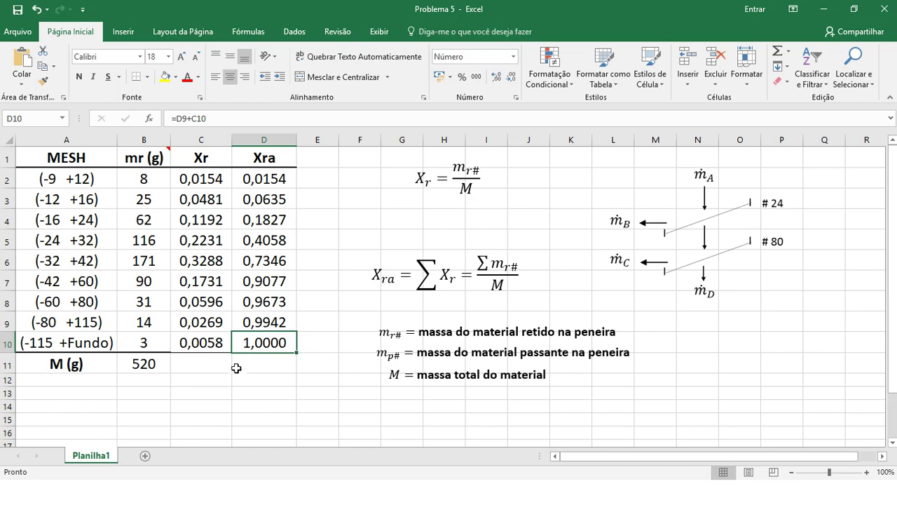
click(261, 371)
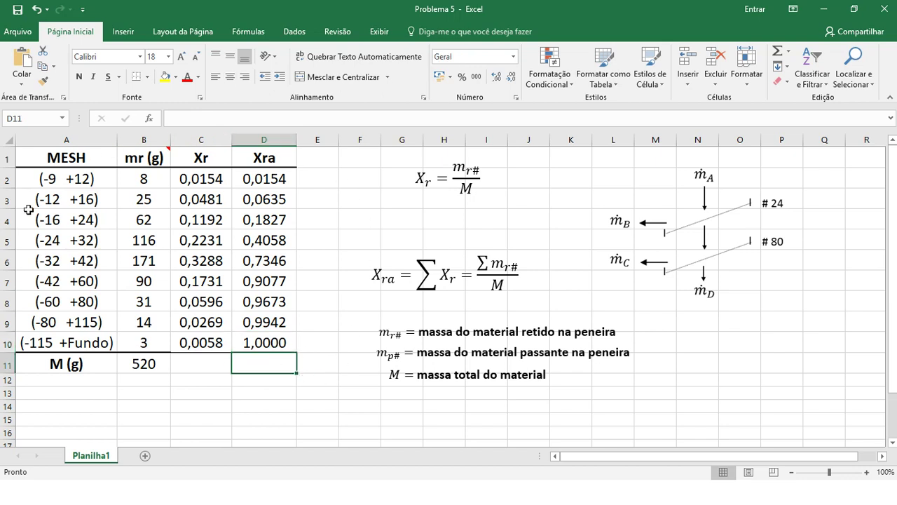
click(259, 157)
drag(260, 158, 262, 336)
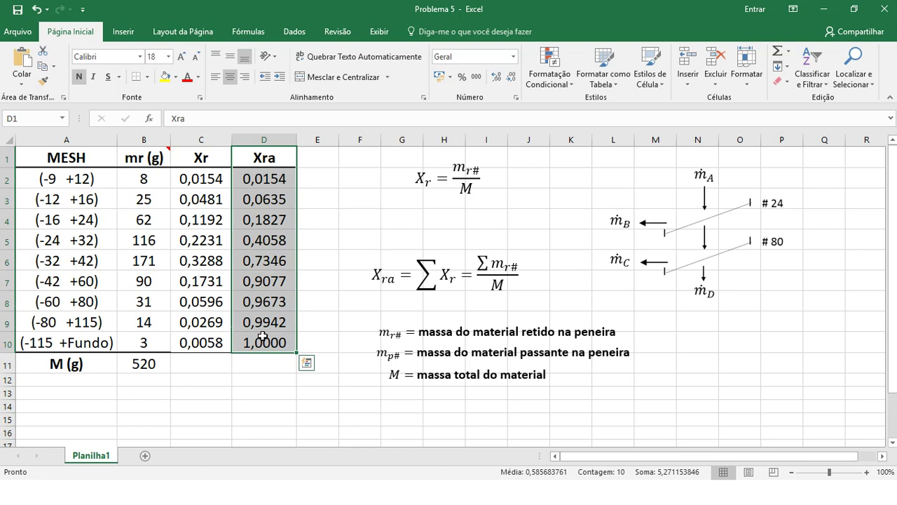
Step: Highlight the (-16 +24) and (-60 +80) mesh rows across columns A to D to read the #24 and #80 sieve fractions
click(270, 220)
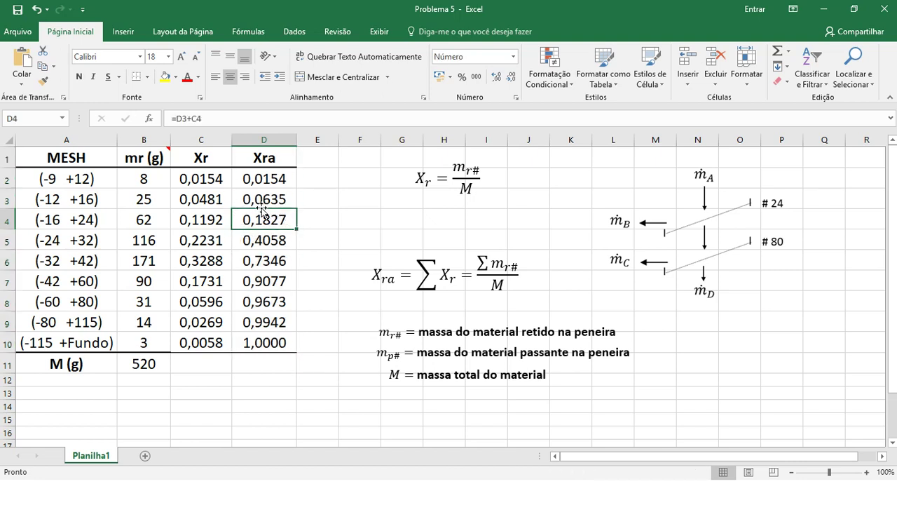
drag(260, 217, 96, 221)
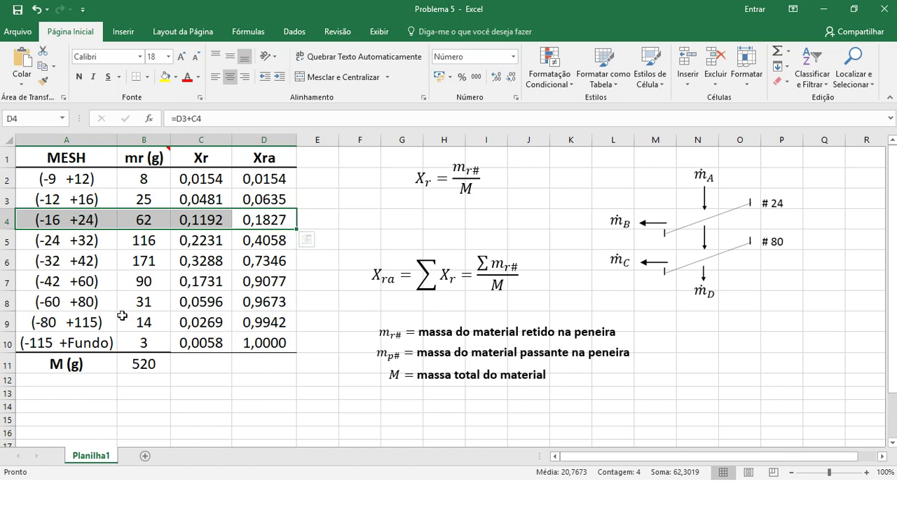
click(260, 302)
drag(260, 302, 75, 301)
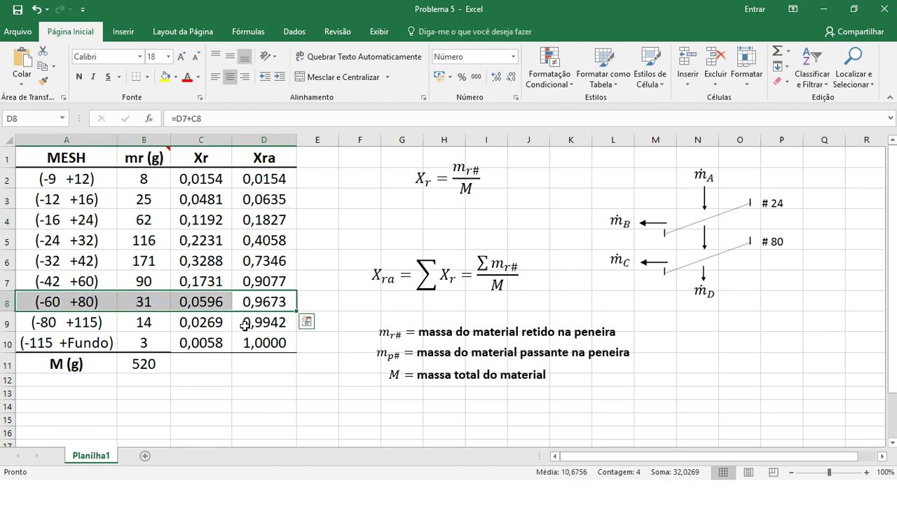
Step: Switch to the PowerPoint slide show with the problem's solution steps
key(alt+Tab)
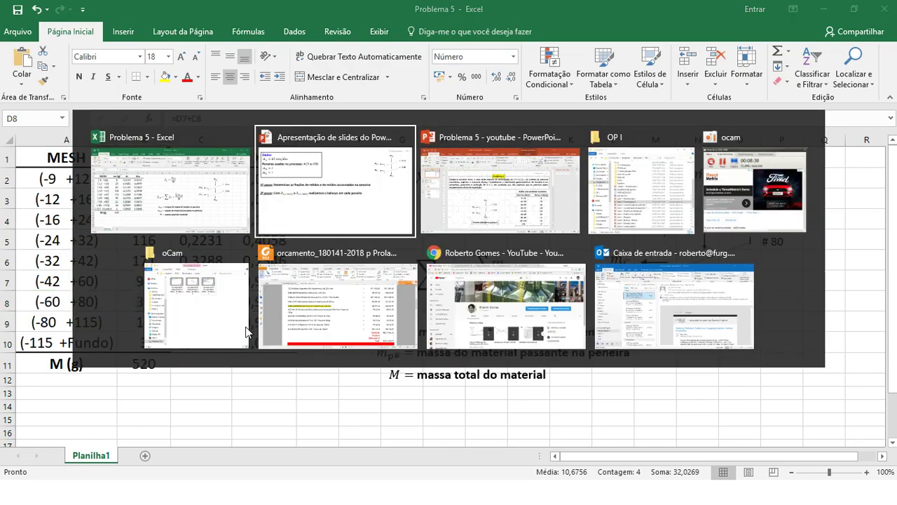